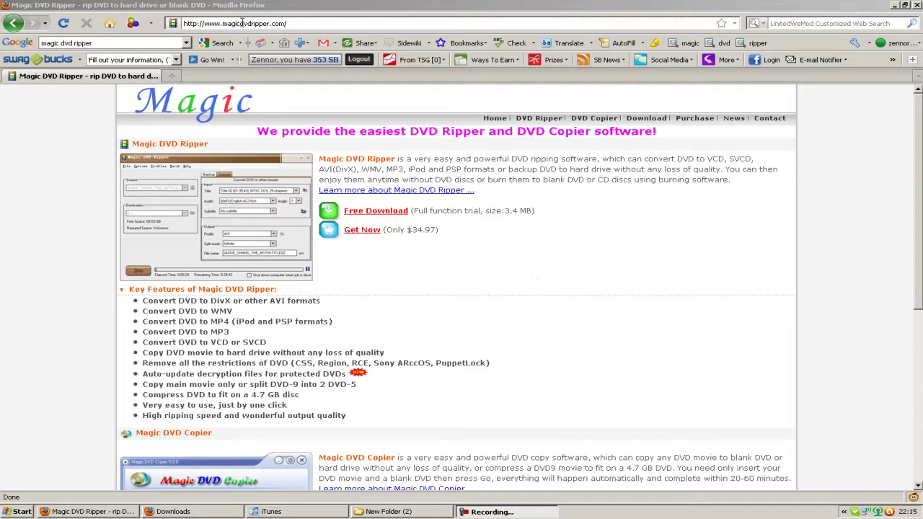
Cancel the fresh installer download in Firefox and run the earlier MagicDVDRipper550(2).exe instead
{"action": "left_click", "coordinate": [300, 22]}
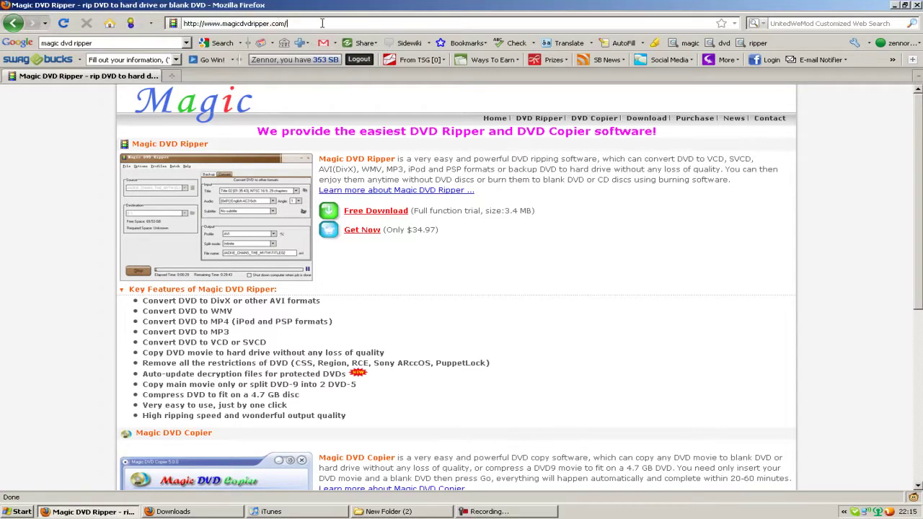
{"action": "left_click", "coordinate": [375, 211]}
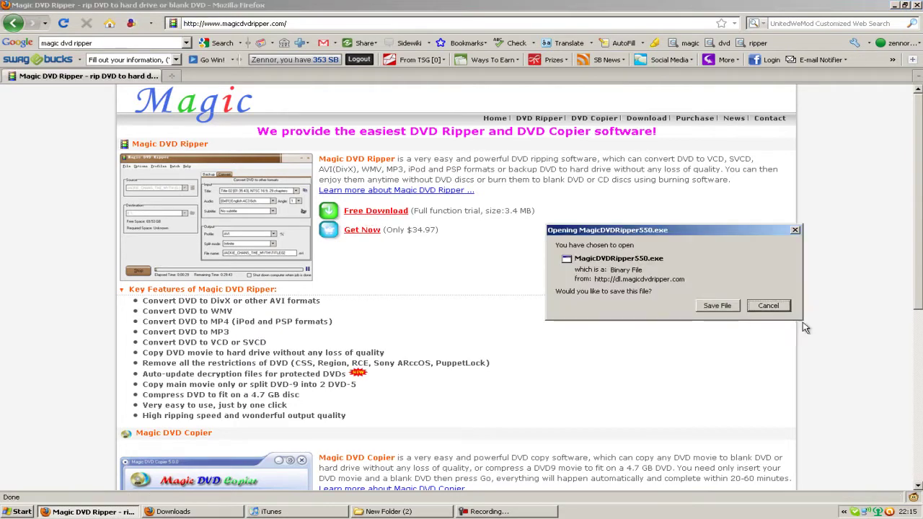
{"action": "left_click", "coordinate": [718, 306]}
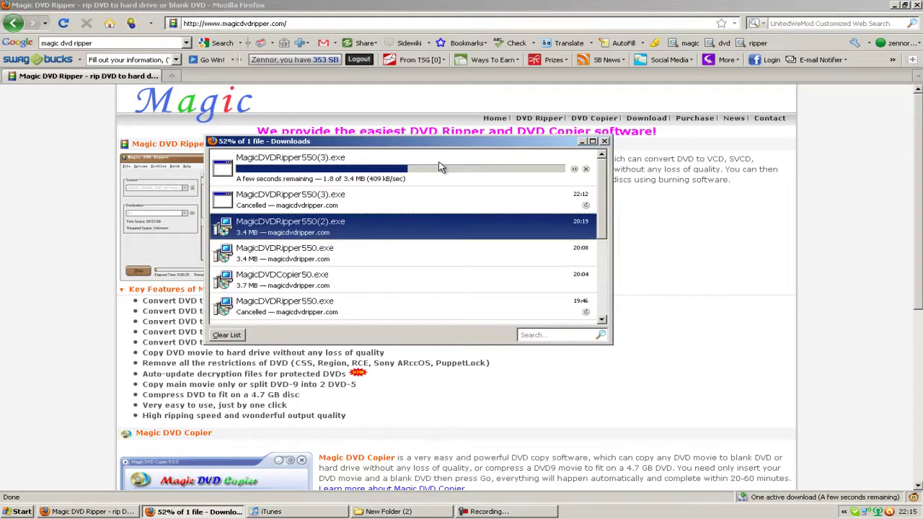
{"action": "left_click_drag", "start_coordinate": [458, 141], "coordinate": [422, 116]}
{"action": "left_click", "coordinate": [550, 145]}
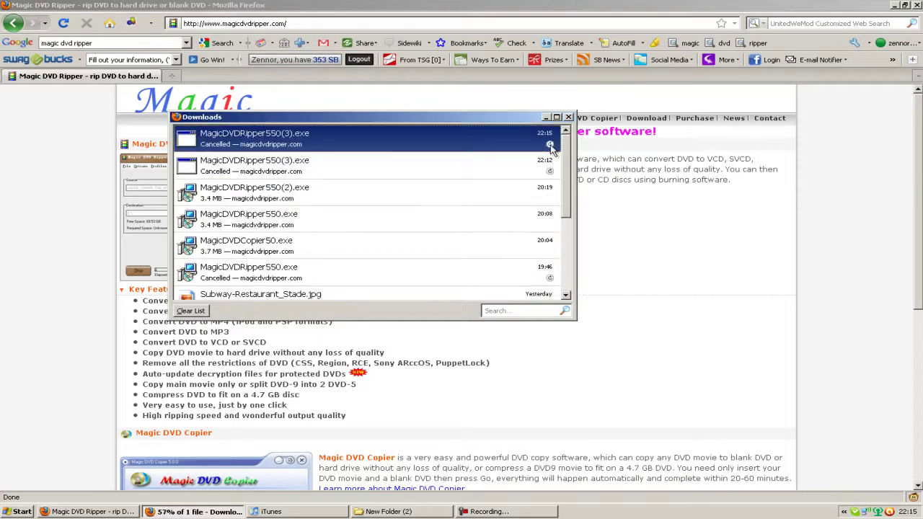
{"action": "double_click", "coordinate": [243, 204]}
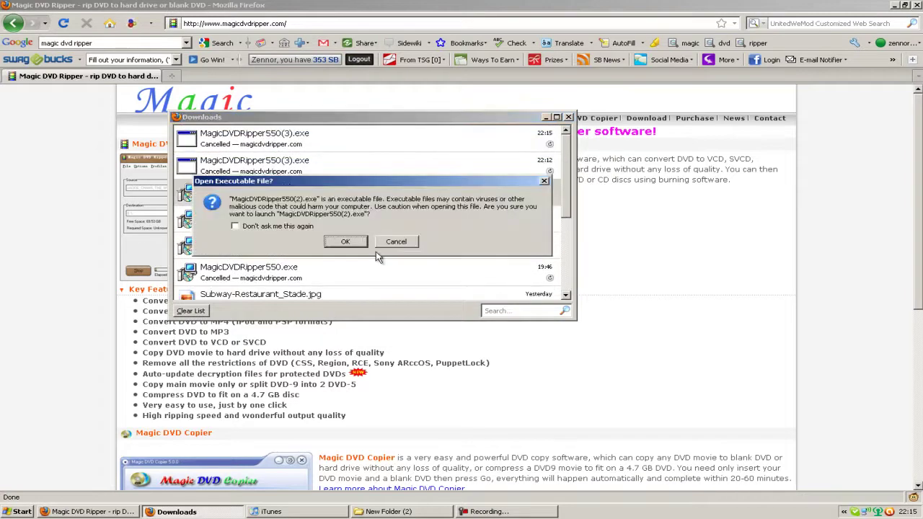
Run the setup and install Magic DVD Ripper with the default license acceptance and folder
{"action": "left_click", "coordinate": [347, 244]}
{"action": "left_click", "coordinate": [516, 272]}
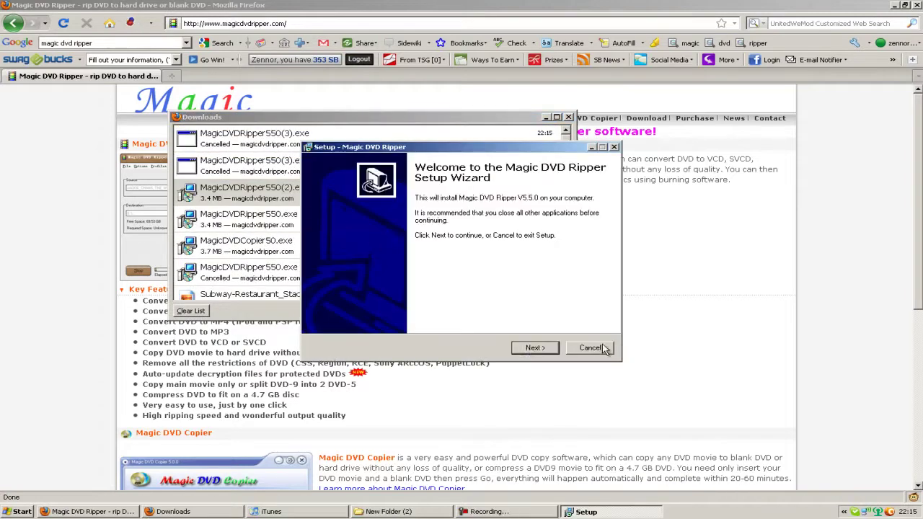
{"action": "left_click", "coordinate": [533, 347]}
{"action": "left_click", "coordinate": [368, 312]}
{"action": "left_click", "coordinate": [533, 348]}
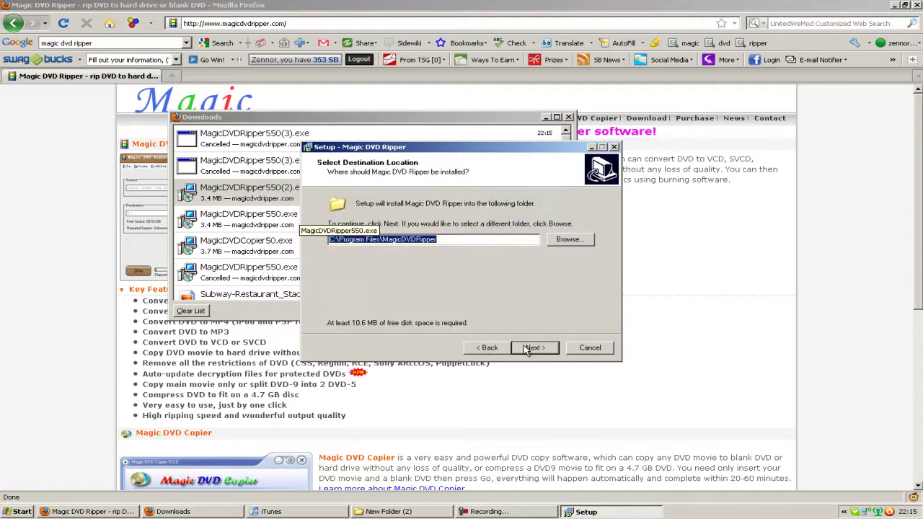
{"action": "left_click", "coordinate": [535, 350]}
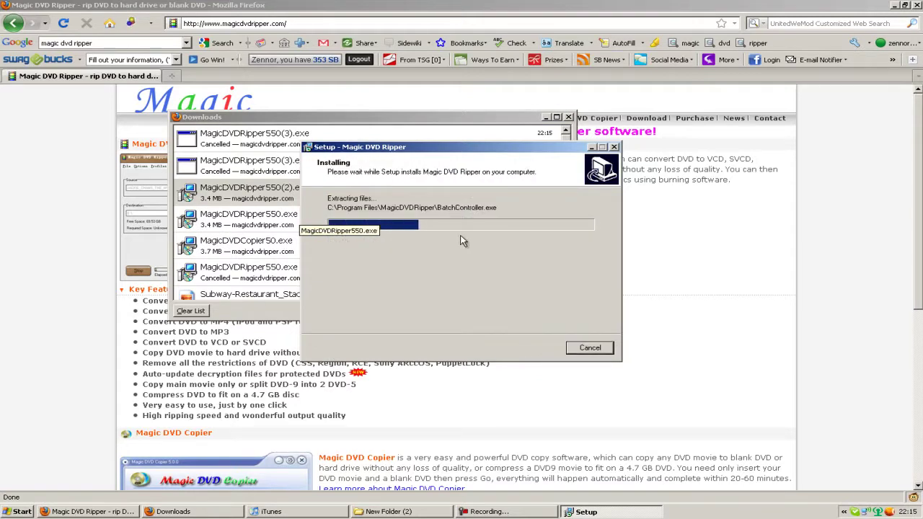
Finish setup with Launch checked and choose Later on the trial registration prompt
{"action": "left_click", "coordinate": [546, 117]}
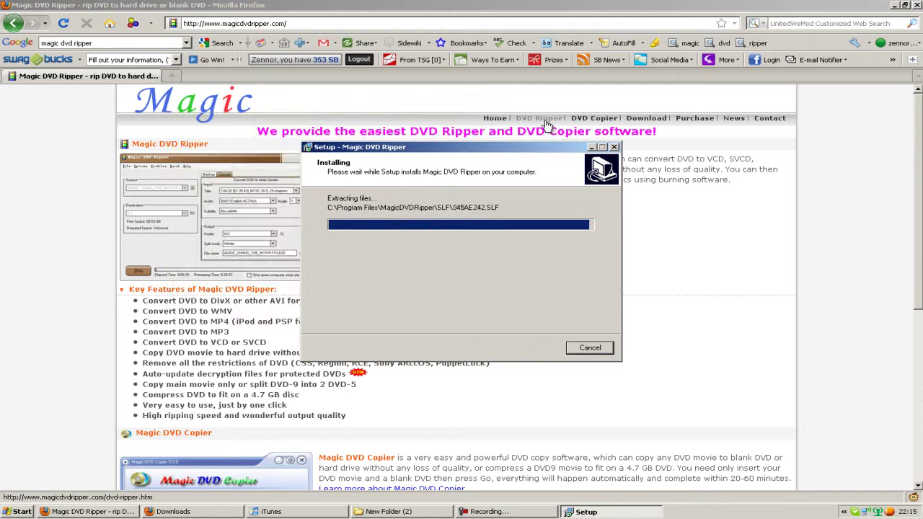
{"action": "left_click", "coordinate": [895, 5]}
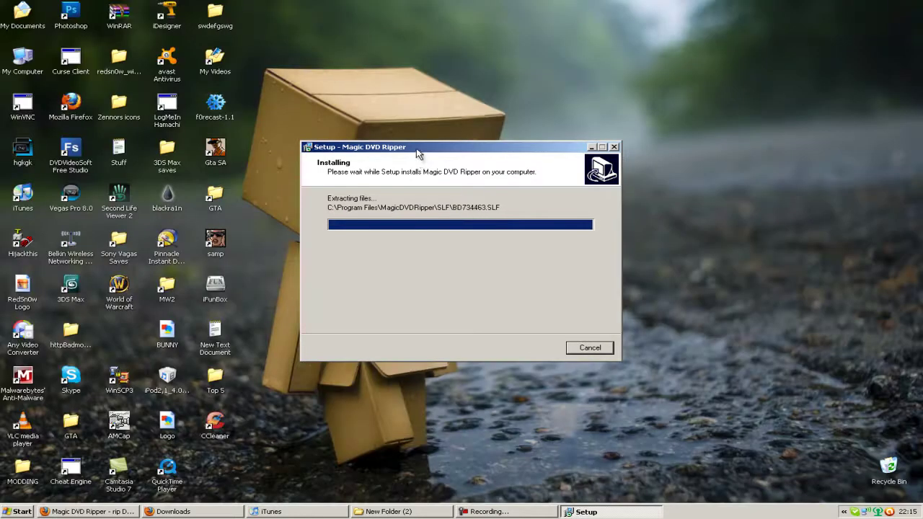
{"action": "left_click_drag", "start_coordinate": [421, 149], "coordinate": [424, 117]}
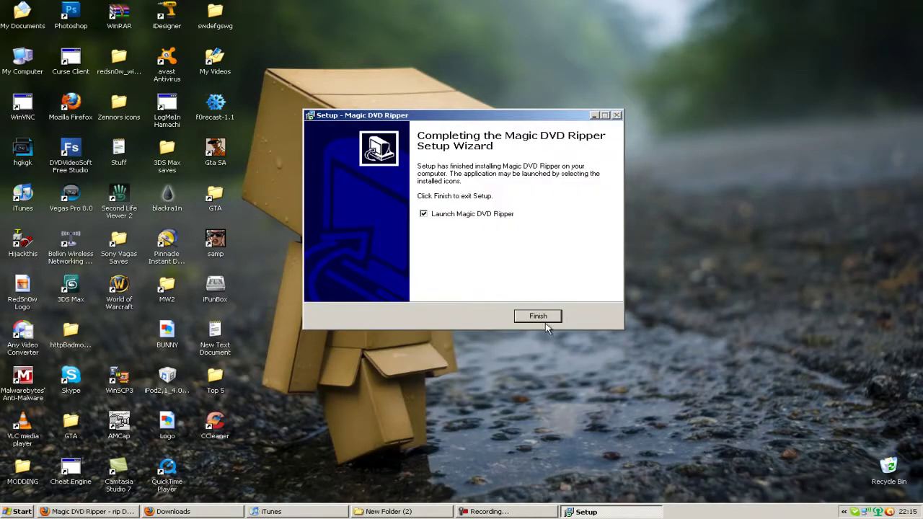
{"action": "left_click", "coordinate": [543, 320]}
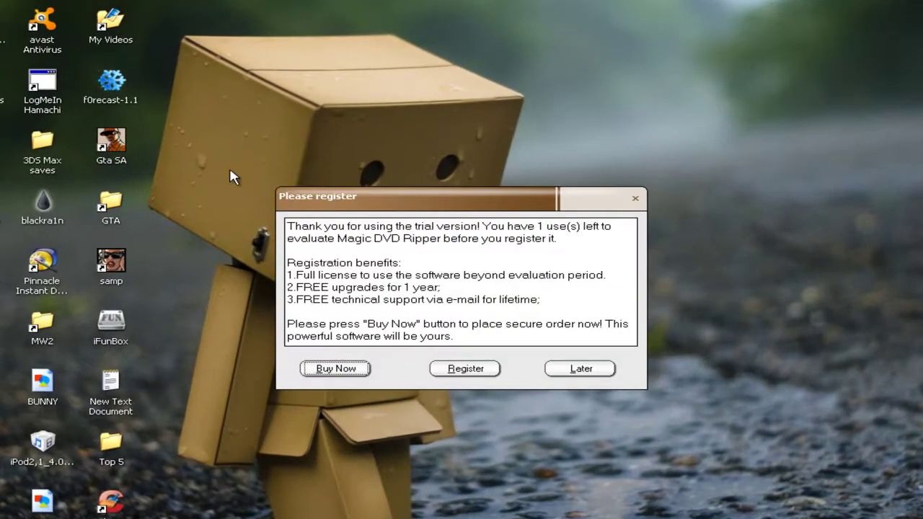
{"action": "left_click", "coordinate": [579, 371]}
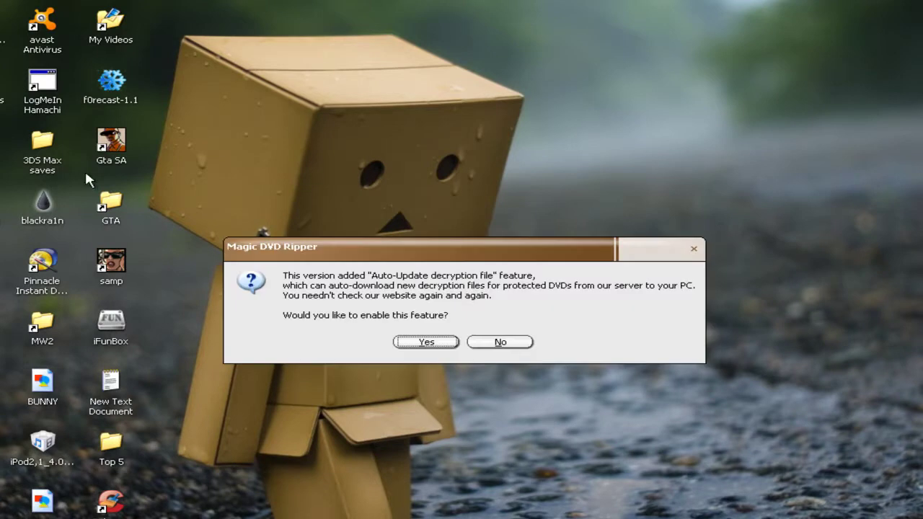
Decline automatic decryption-file updates and keep AVATAR (D:) as the source disc
{"action": "left_click", "coordinate": [481, 344]}
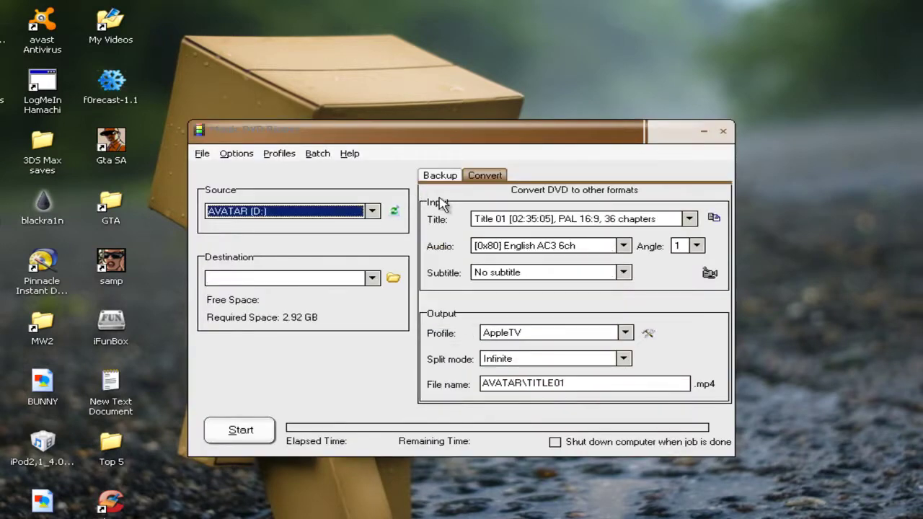
{"action": "left_click_drag", "start_coordinate": [360, 132], "coordinate": [334, 69]}
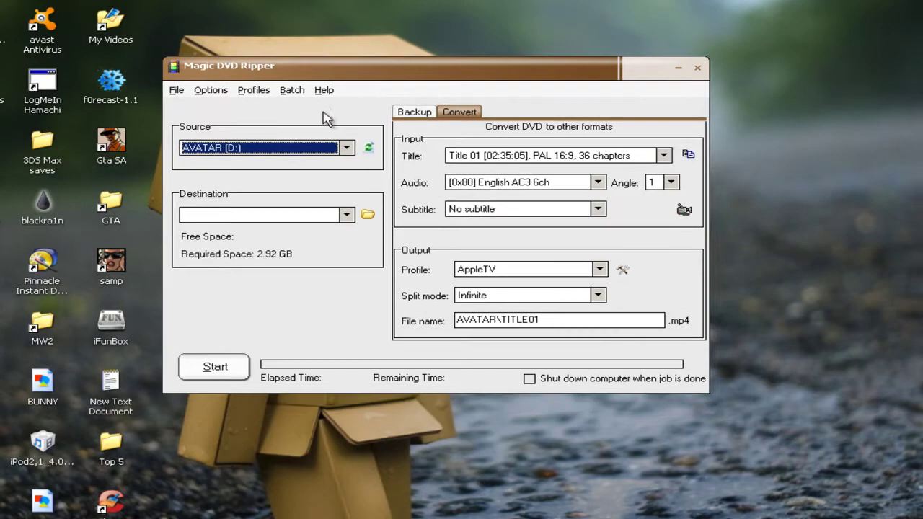
{"action": "left_click", "coordinate": [256, 148]}
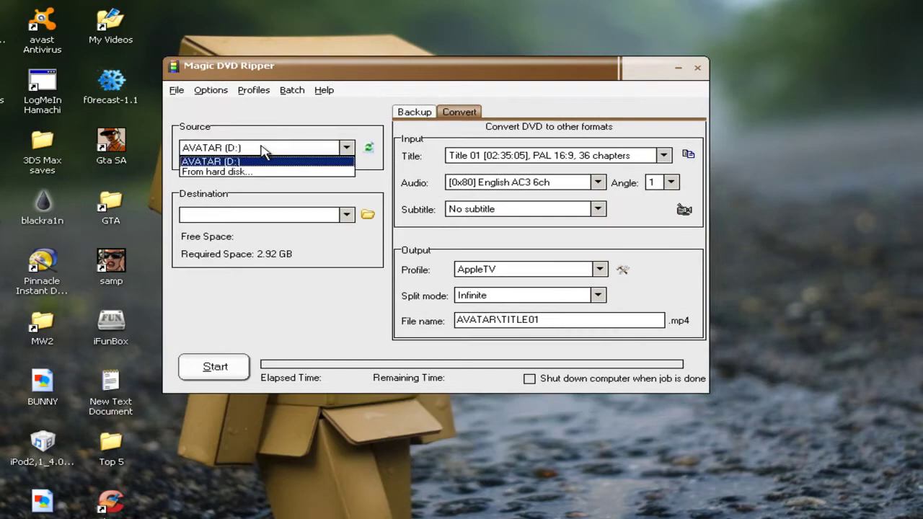
{"action": "left_click", "coordinate": [263, 150]}
{"action": "left_click", "coordinate": [375, 78]}
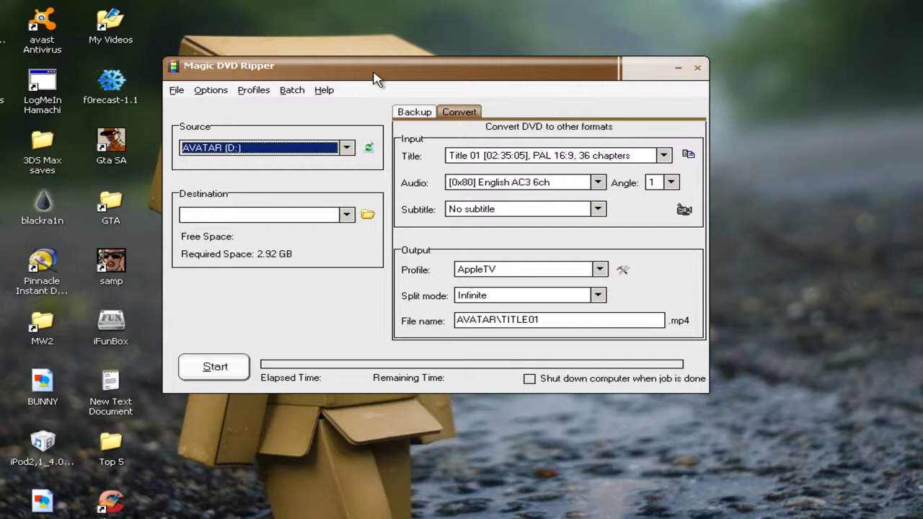
Select Title 01 [02:35:05], the full-length movie, for conversion
{"action": "left_click", "coordinate": [490, 157]}
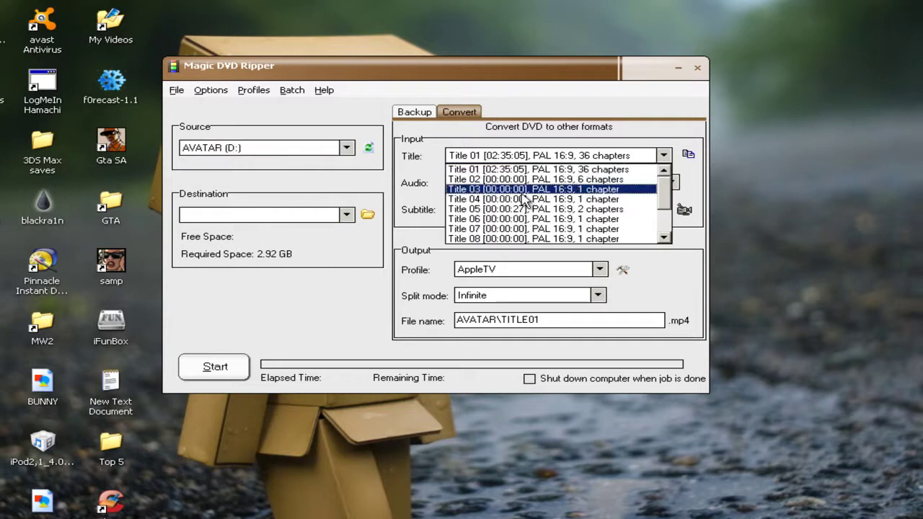
{"action": "scroll", "coordinate": [560, 218], "scroll_direction": "down", "scroll_amount": 2}
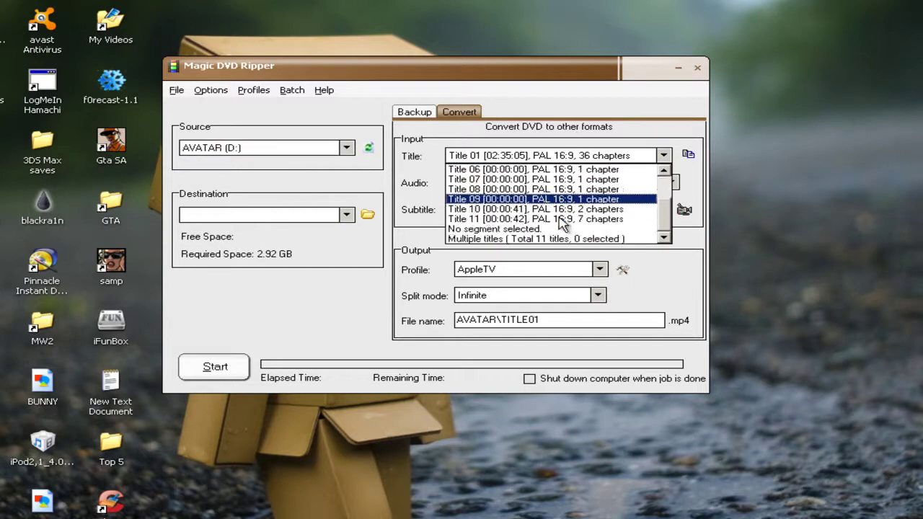
{"action": "scroll", "coordinate": [555, 217], "scroll_direction": "up", "scroll_amount": 2}
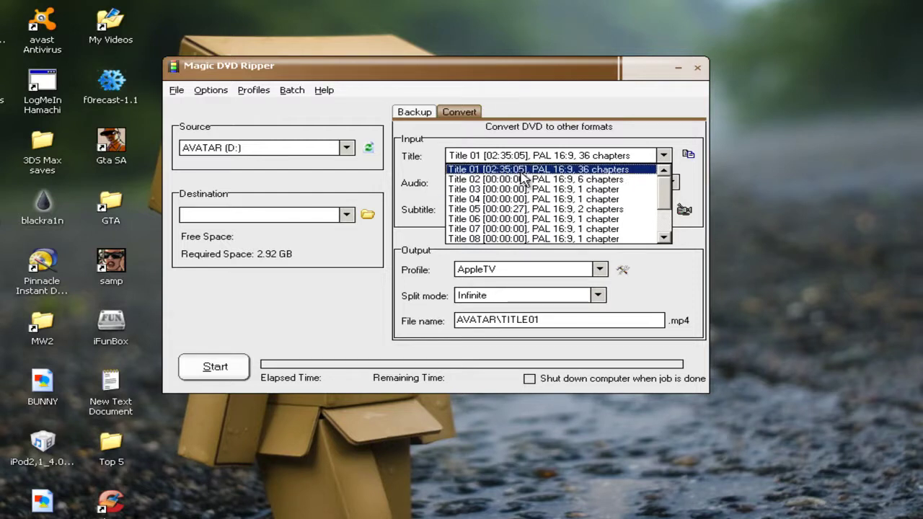
{"action": "left_click", "coordinate": [525, 171]}
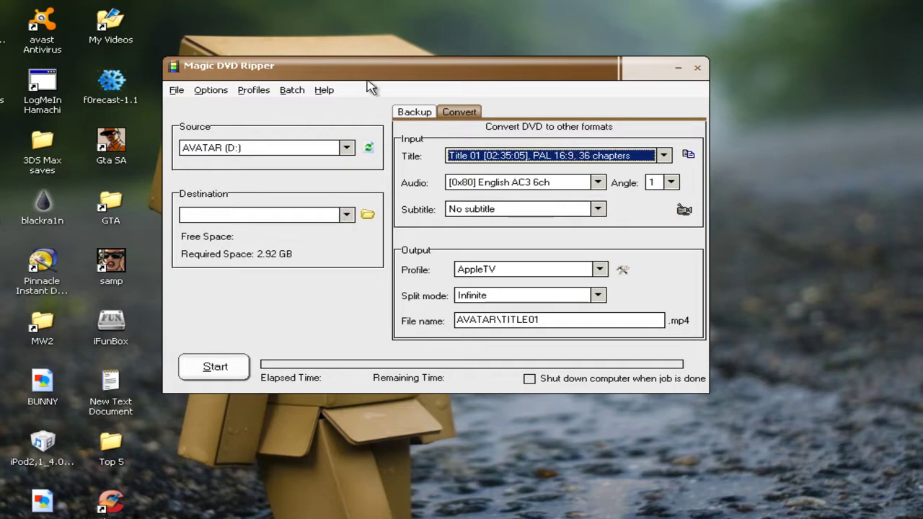
Set the output destination folder to New Folder (2) under Documents on drive E
{"action": "left_click_drag", "start_coordinate": [363, 75], "coordinate": [341, 79]}
{"action": "left_click", "coordinate": [347, 217]}
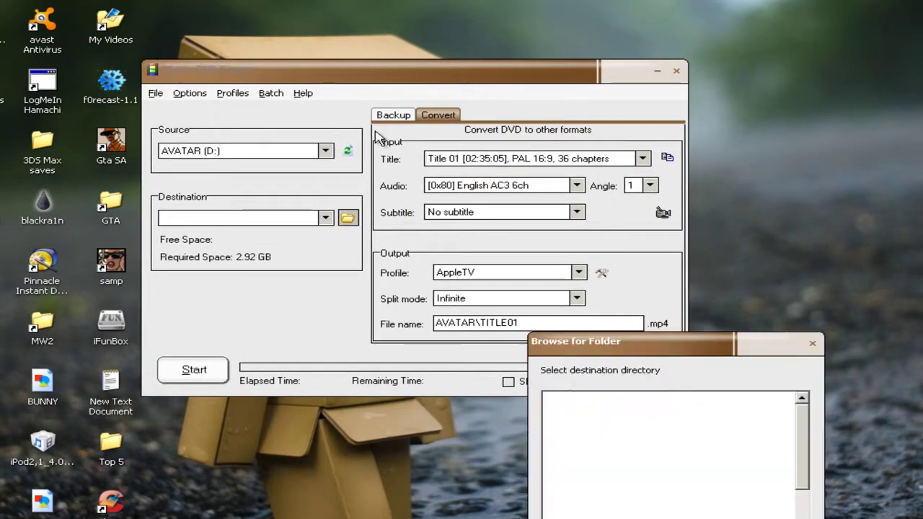
{"action": "scroll", "coordinate": [663, 476], "scroll_direction": "down", "scroll_amount": 1}
{"action": "double_click", "coordinate": [609, 460]}
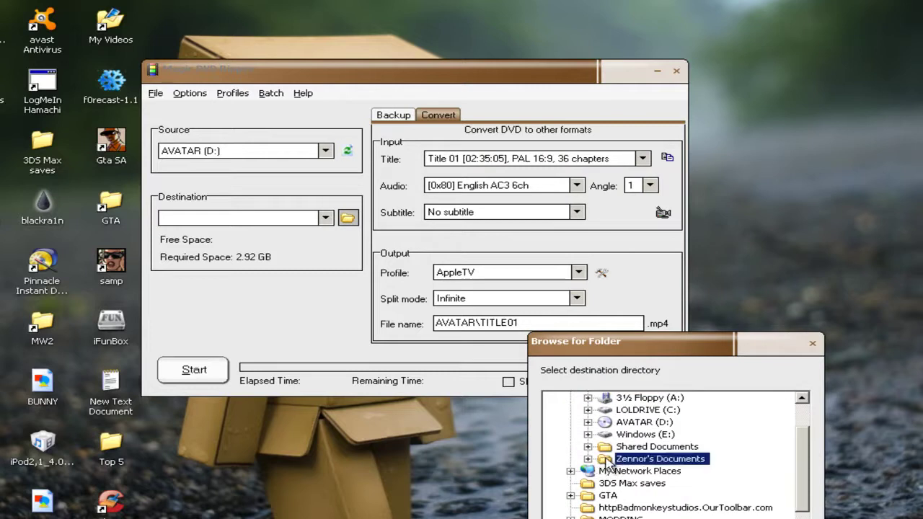
{"action": "scroll", "coordinate": [637, 477], "scroll_direction": "down", "scroll_amount": 5}
{"action": "scroll", "coordinate": [631, 487], "scroll_direction": "down", "scroll_amount": 3}
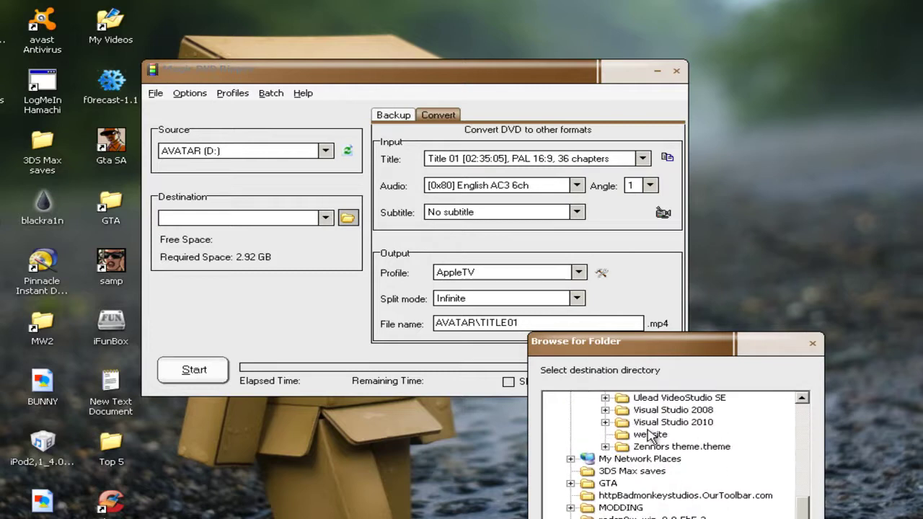
{"action": "scroll", "coordinate": [649, 434], "scroll_direction": "up", "scroll_amount": 2}
{"action": "scroll", "coordinate": [651, 437], "scroll_direction": "up", "scroll_amount": 1}
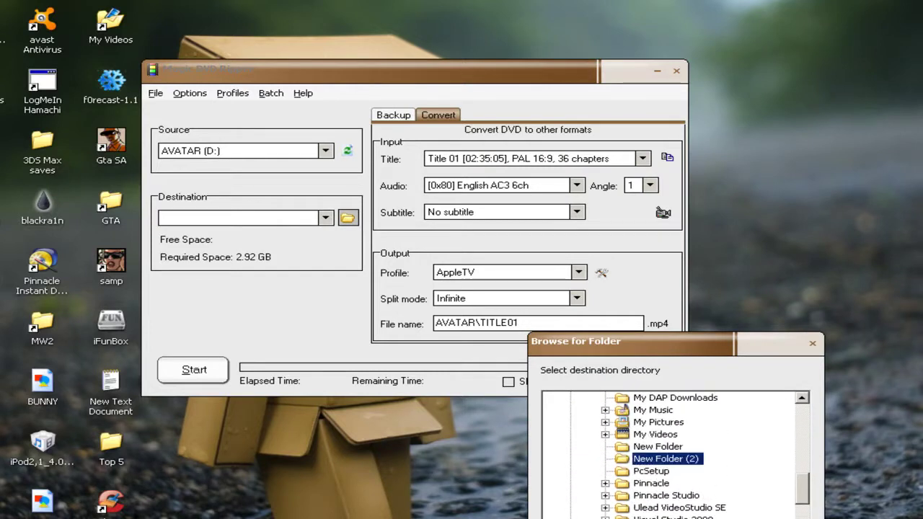
{"action": "key", "text": "Return"}
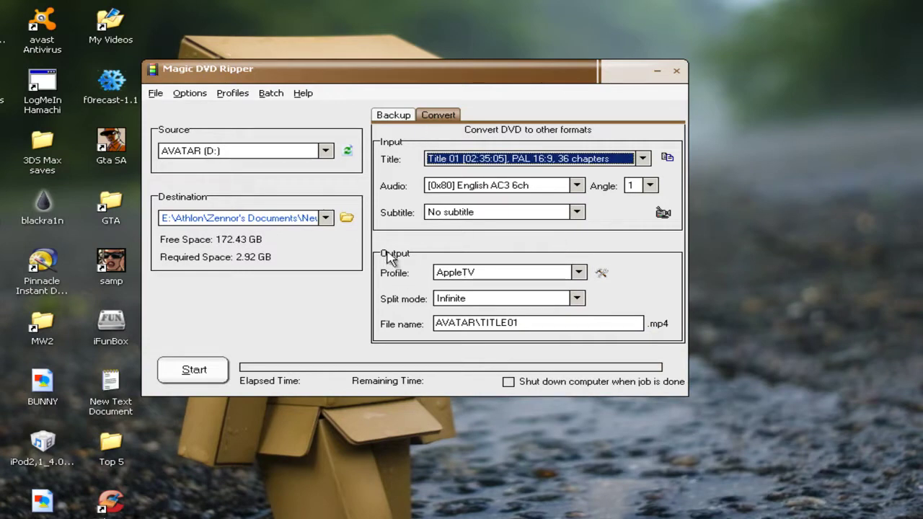
Change the output profile from AppleTV to iPod, cutting required space to 0.75 GB
{"action": "left_click", "coordinate": [444, 278]}
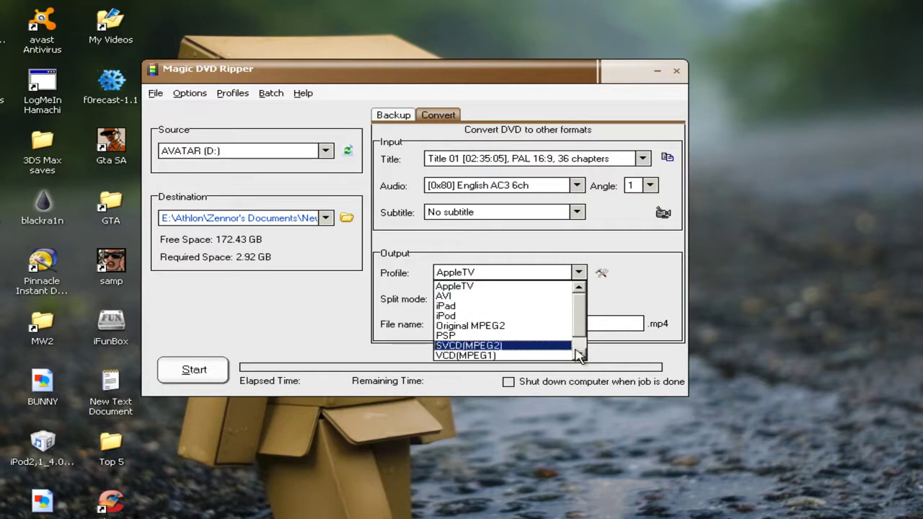
{"action": "scroll", "coordinate": [531, 339], "scroll_direction": "down", "scroll_amount": 1}
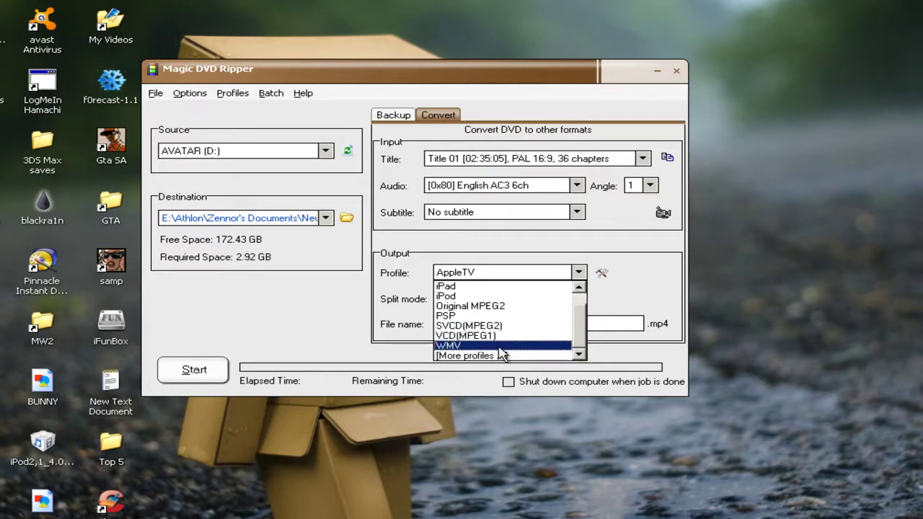
{"action": "scroll", "coordinate": [501, 346], "scroll_direction": "up", "scroll_amount": 1}
{"action": "left_click", "coordinate": [467, 321]}
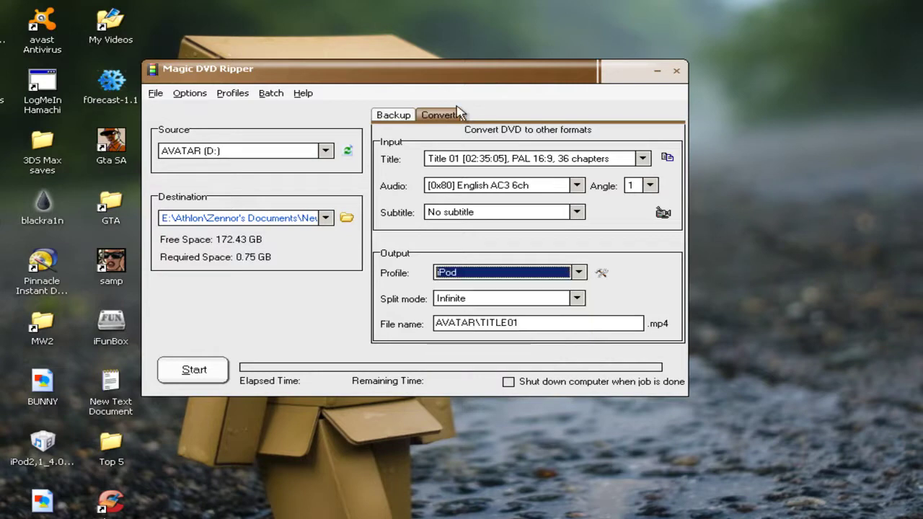
{"action": "left_click_drag", "start_coordinate": [431, 76], "coordinate": [451, 39]}
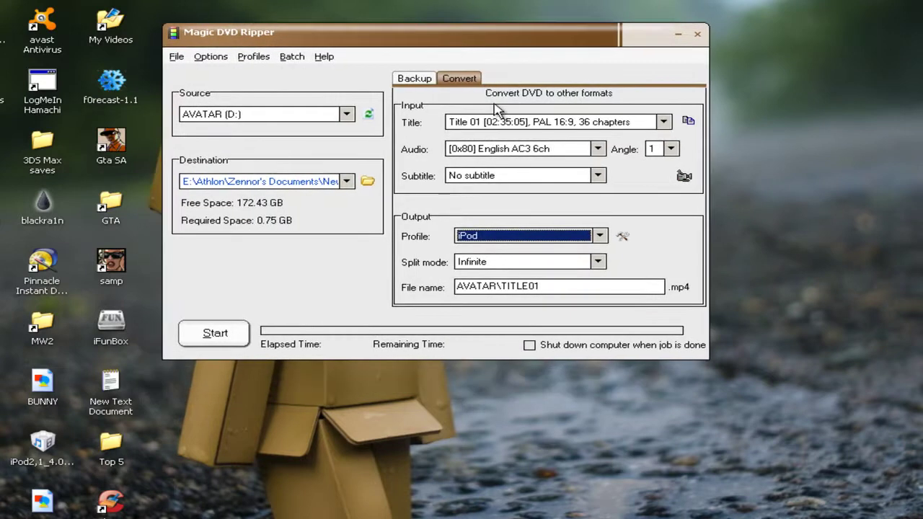
{"action": "left_click", "coordinate": [500, 238]}
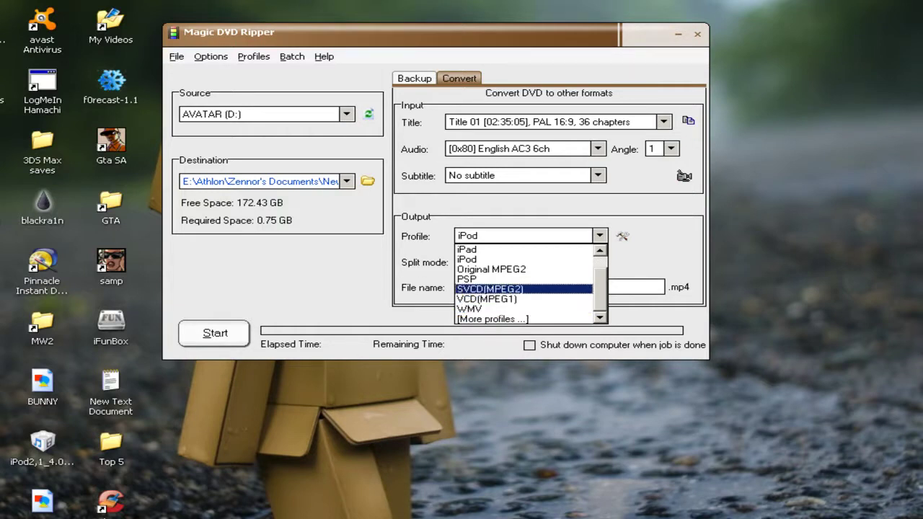
{"action": "scroll", "coordinate": [509, 251], "scroll_direction": "up", "scroll_amount": 1}
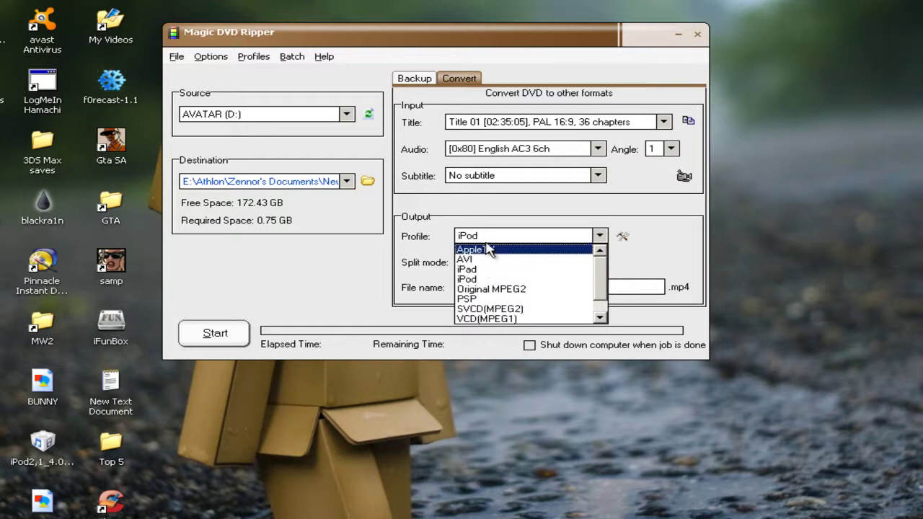
{"action": "left_click", "coordinate": [486, 241]}
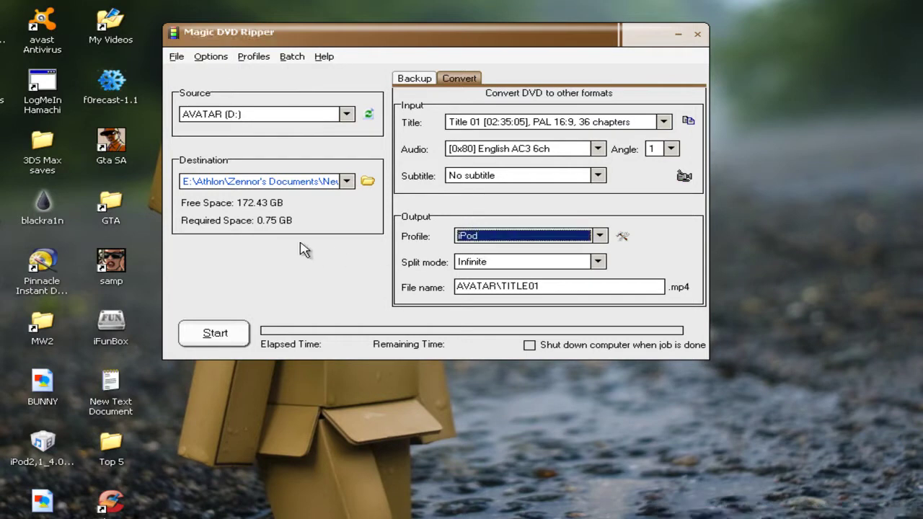
Start converting Title 01 to iPod MP4, then pause the job at 11 seconds elapsed
{"action": "mouse_move", "coordinate": [346, 41]}
{"action": "left_mouse_down"}
{"action": "mouse_move", "coordinate": [322, 22]}
{"action": "mouse_move", "coordinate": [344, 17]}
{"action": "left_mouse_up"}
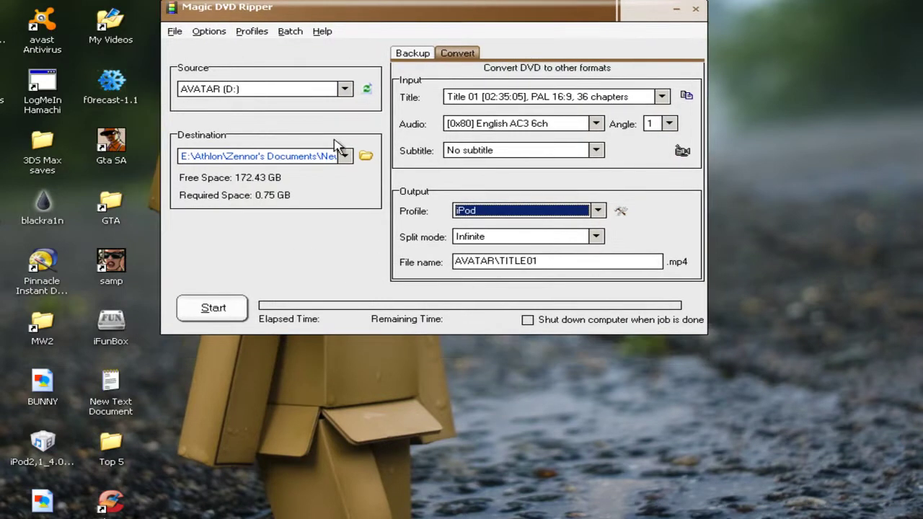
{"action": "left_click", "coordinate": [210, 309]}
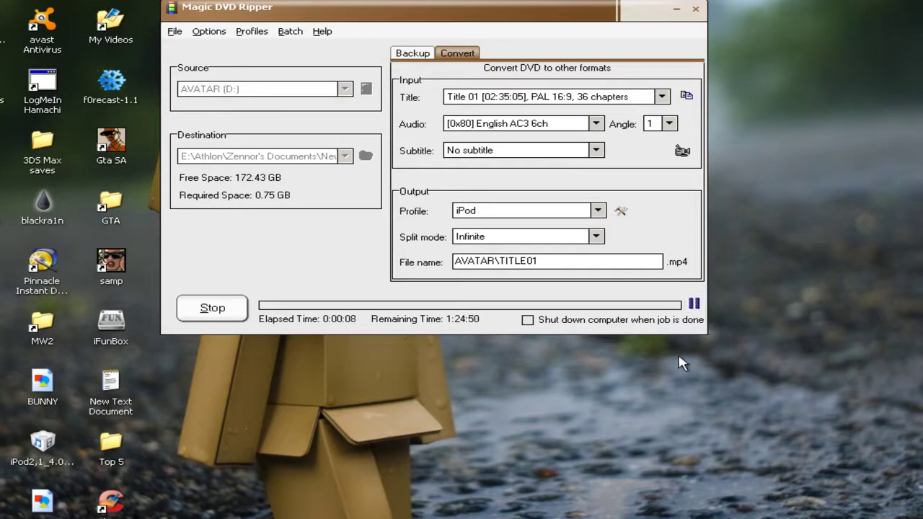
{"action": "left_click", "coordinate": [694, 305]}
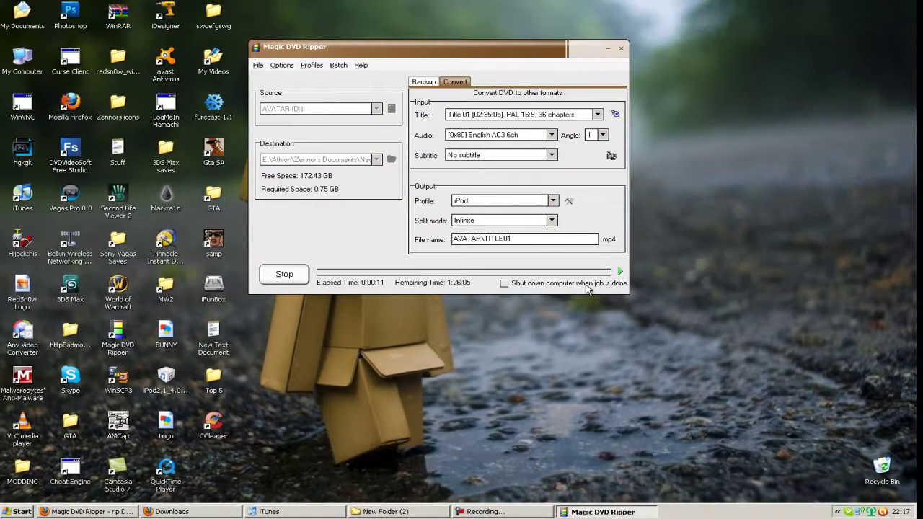
{"action": "left_click", "coordinate": [490, 511]}
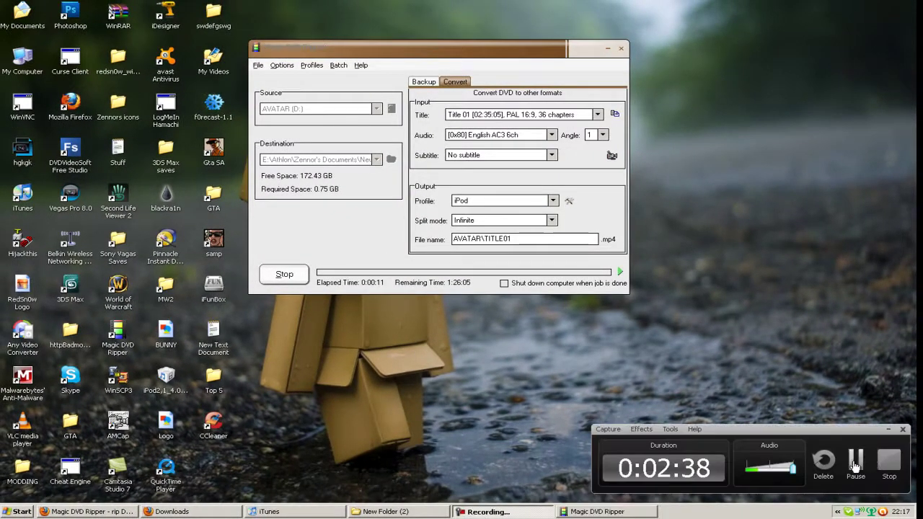
Open New Folder (2) in Explorer, then move and narrow its window showing the Avatar MPEG-4 file
{"action": "left_click", "coordinate": [855, 463]}
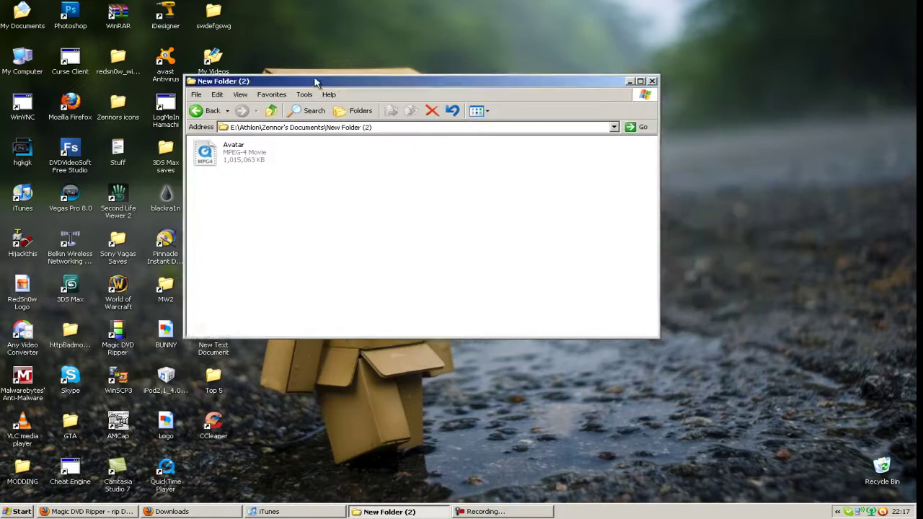
{"action": "left_click_drag", "start_coordinate": [422, 92], "coordinate": [368, 63]}
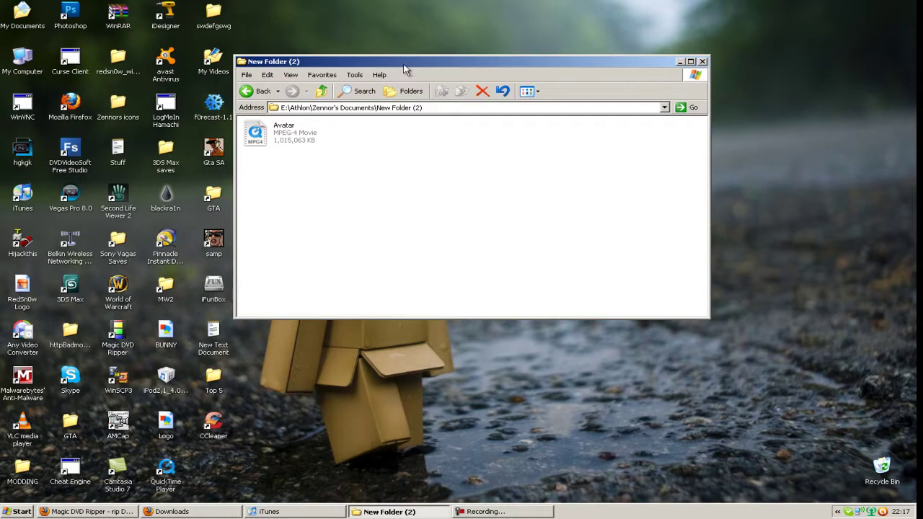
{"action": "left_click_drag", "start_coordinate": [404, 69], "coordinate": [390, 91]}
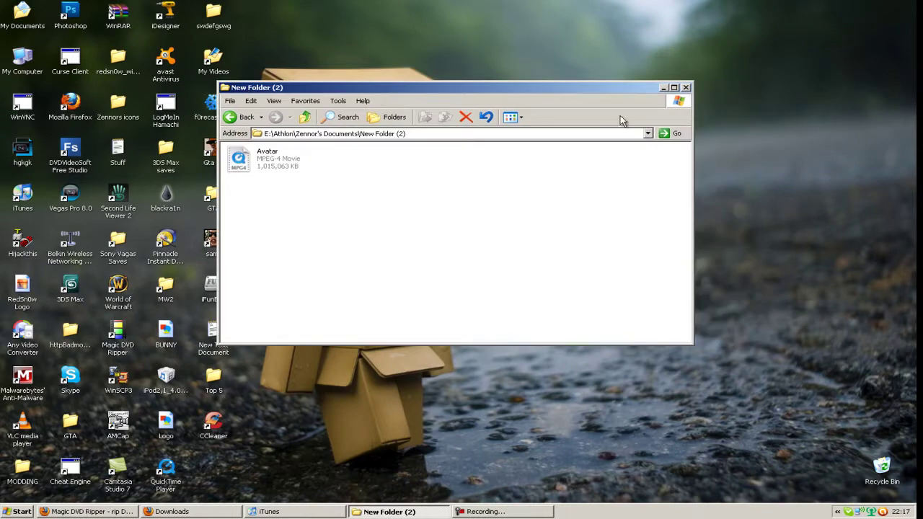
{"action": "left_click_drag", "start_coordinate": [692, 174], "coordinate": [548, 193]}
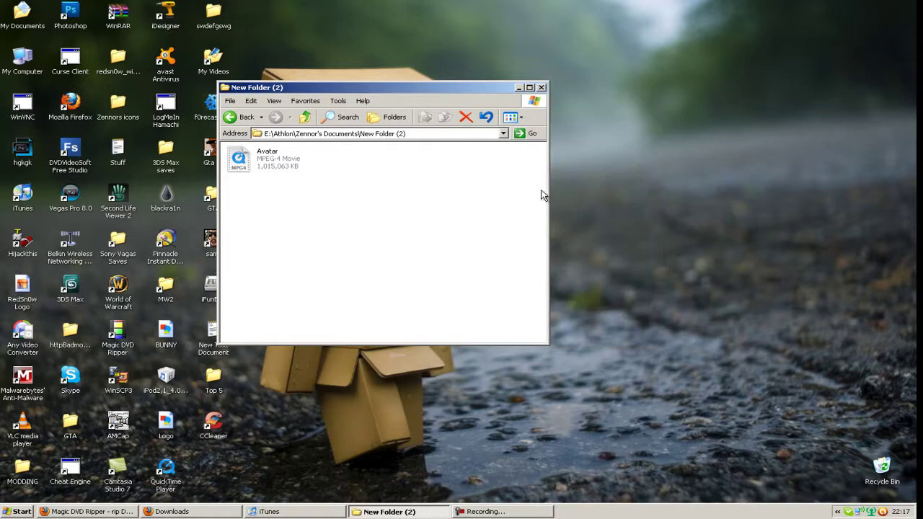
{"action": "left_click_drag", "start_coordinate": [332, 88], "coordinate": [423, 86]}
{"action": "mouse_move", "coordinate": [377, 203]}
{"action": "left_mouse_down"}
{"action": "mouse_move", "coordinate": [474, 191]}
{"action": "mouse_move", "coordinate": [618, 217]}
{"action": "left_mouse_up"}
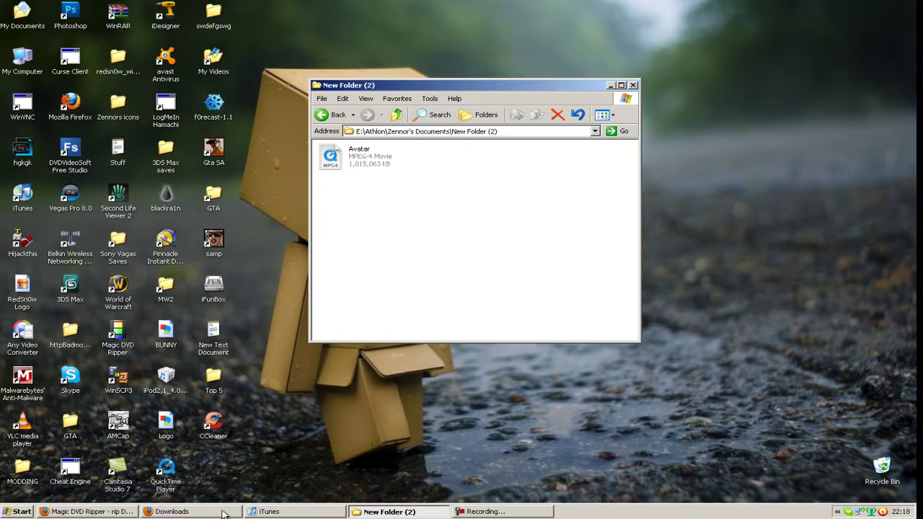
Drag the Avatar MP4 from New Folder (2) into iTunes Films, bringing the library to 8 films
{"action": "left_click", "coordinate": [274, 511]}
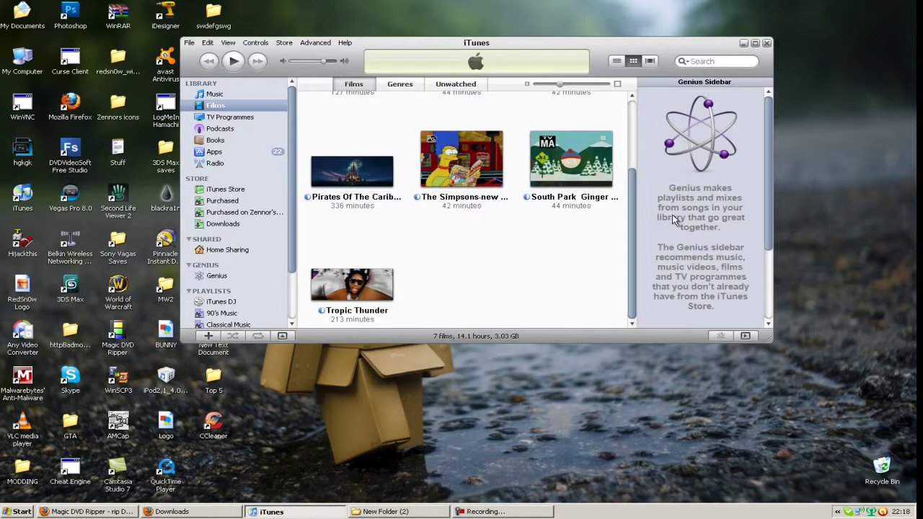
{"action": "left_click", "coordinate": [390, 512]}
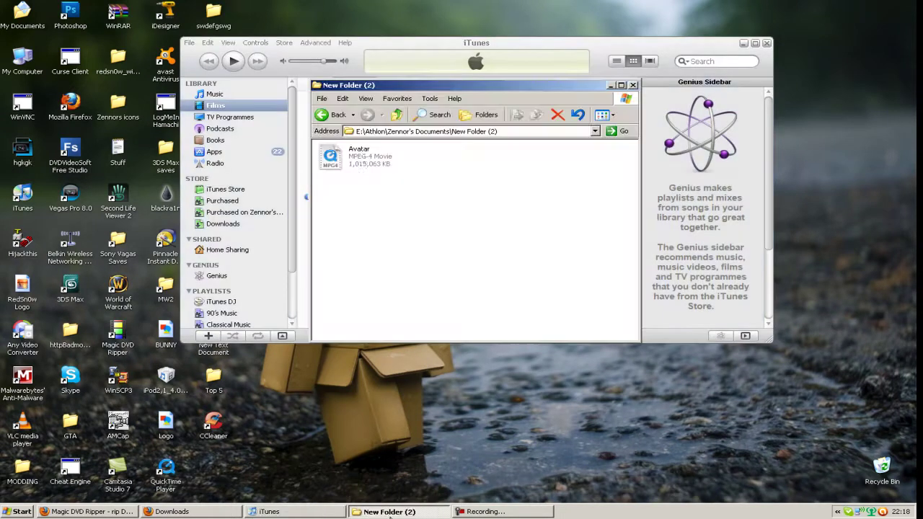
{"action": "left_click_drag", "start_coordinate": [382, 88], "coordinate": [834, 76]}
{"action": "mouse_move", "coordinate": [785, 144]}
{"action": "left_mouse_down"}
{"action": "mouse_move", "coordinate": [432, 278]}
{"action": "mouse_move", "coordinate": [447, 277]}
{"action": "left_mouse_up"}
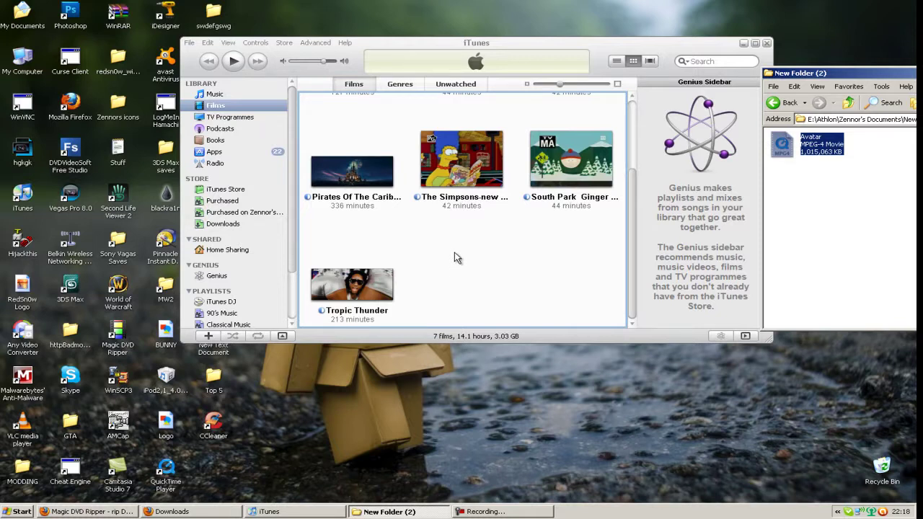
{"action": "left_click_drag", "start_coordinate": [428, 294], "coordinate": [433, 285]}
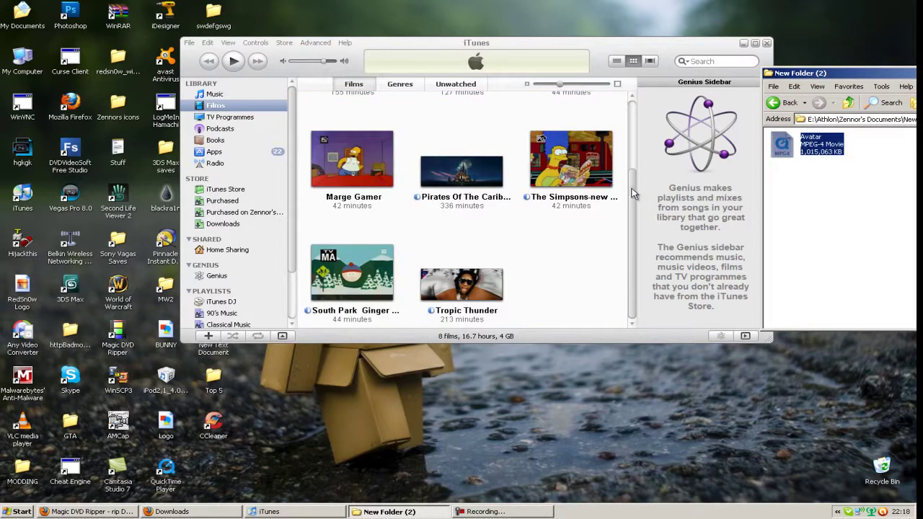
{"action": "left_click_drag", "start_coordinate": [633, 194], "coordinate": [633, 119]}
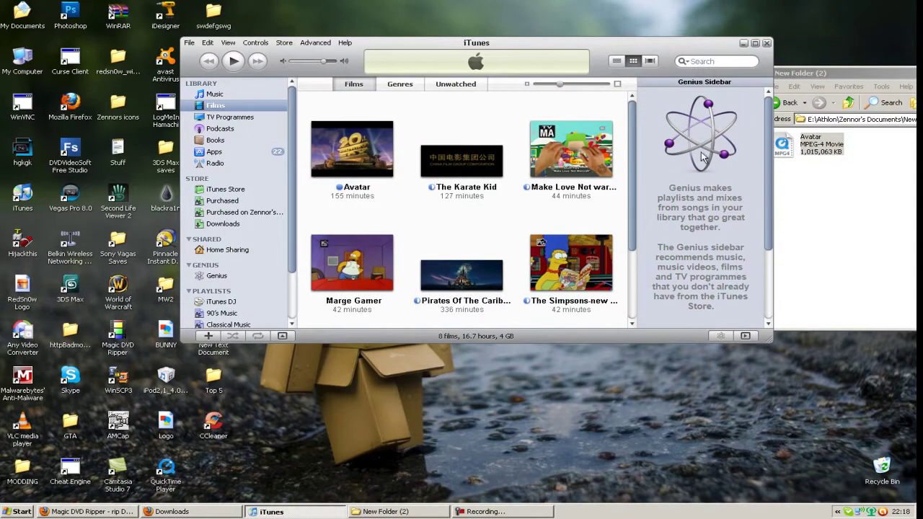
{"action": "mouse_move", "coordinate": [821, 80]}
{"action": "left_mouse_down"}
{"action": "mouse_move", "coordinate": [296, 114]}
{"action": "mouse_move", "coordinate": [373, 326]}
{"action": "left_mouse_up"}
{"action": "left_click", "coordinate": [631, 321]}
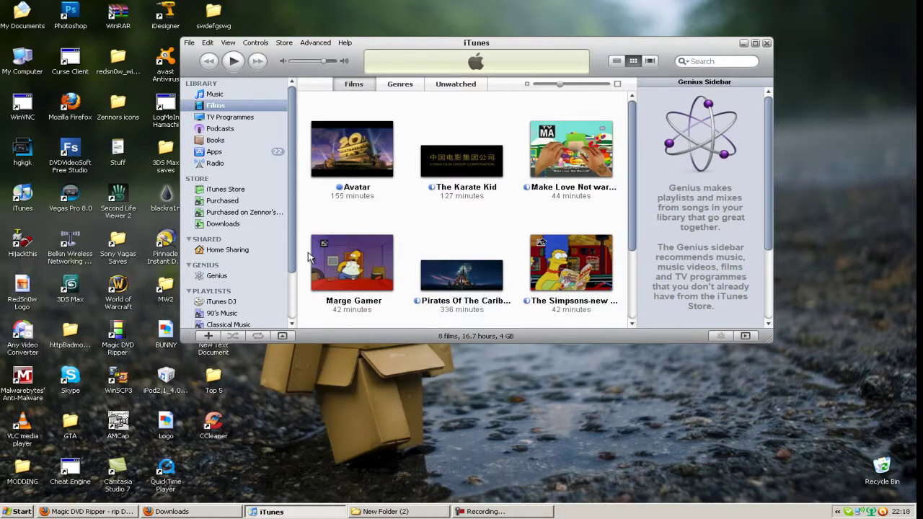
{"action": "left_click_drag", "start_coordinate": [377, 42], "coordinate": [388, 45]}
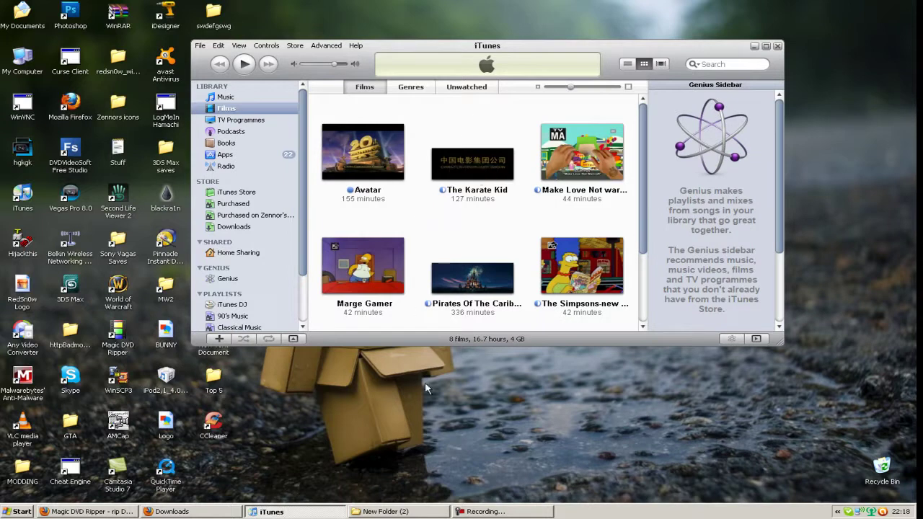
{"action": "left_click", "coordinate": [483, 512]}
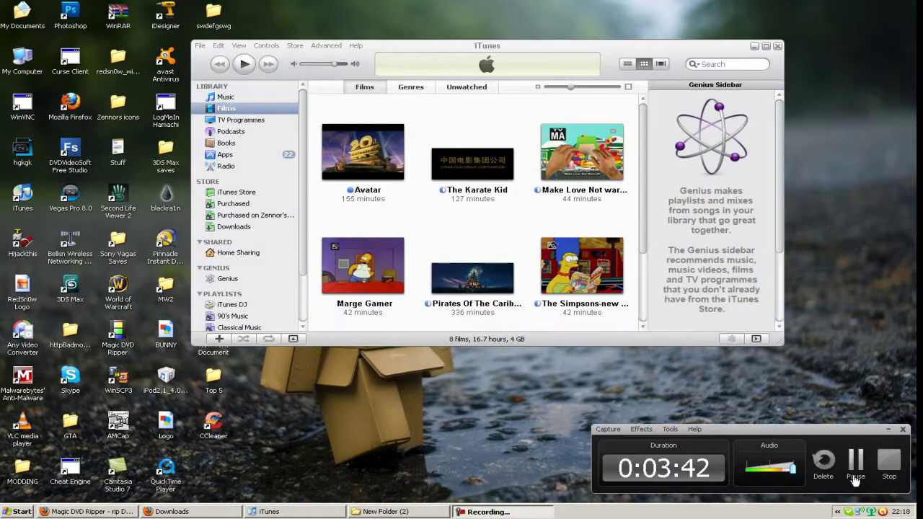